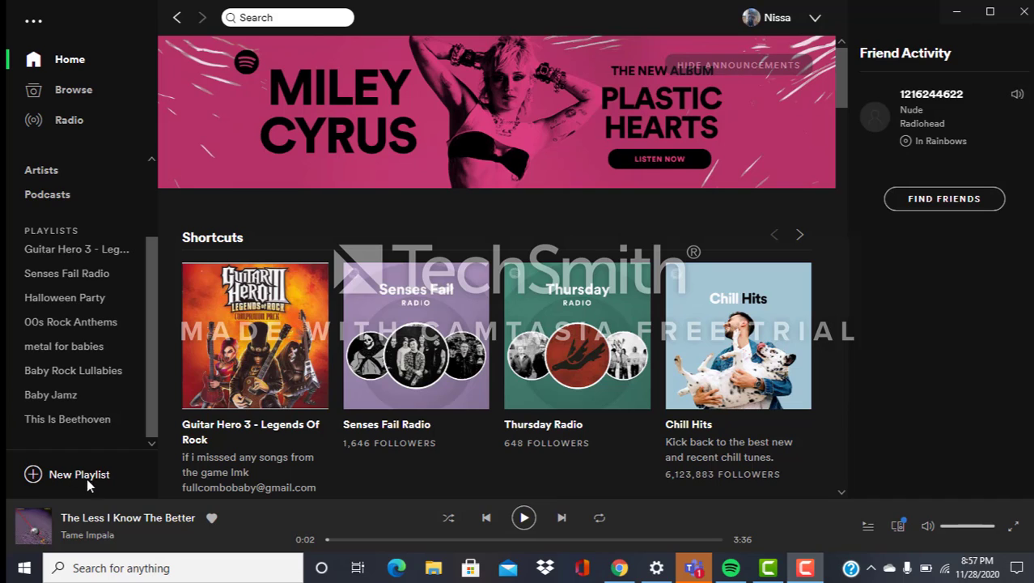
Step: Start a new playlist and name it 'Vibes'
click(33, 477)
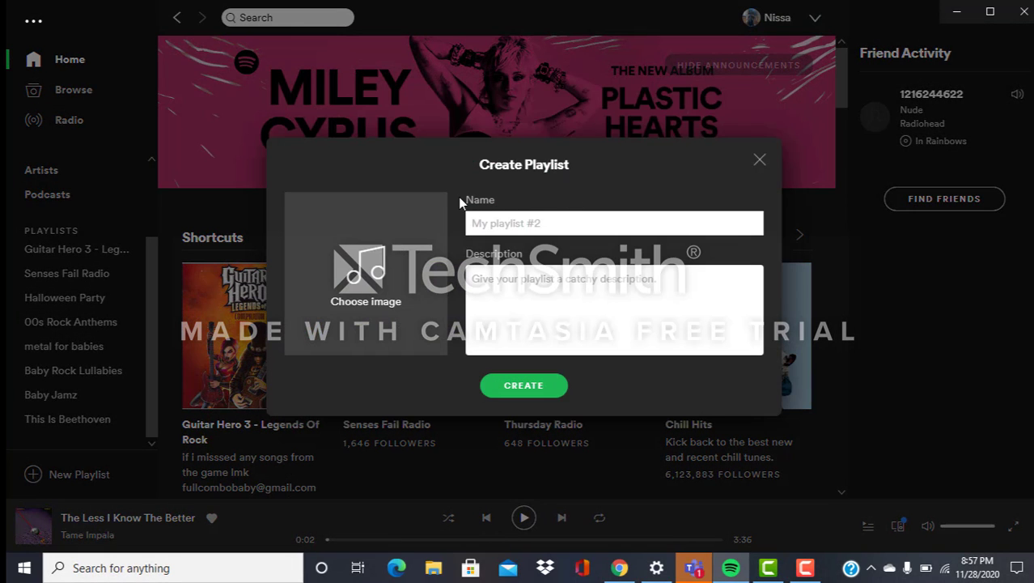
click(532, 222)
text(Vibes)
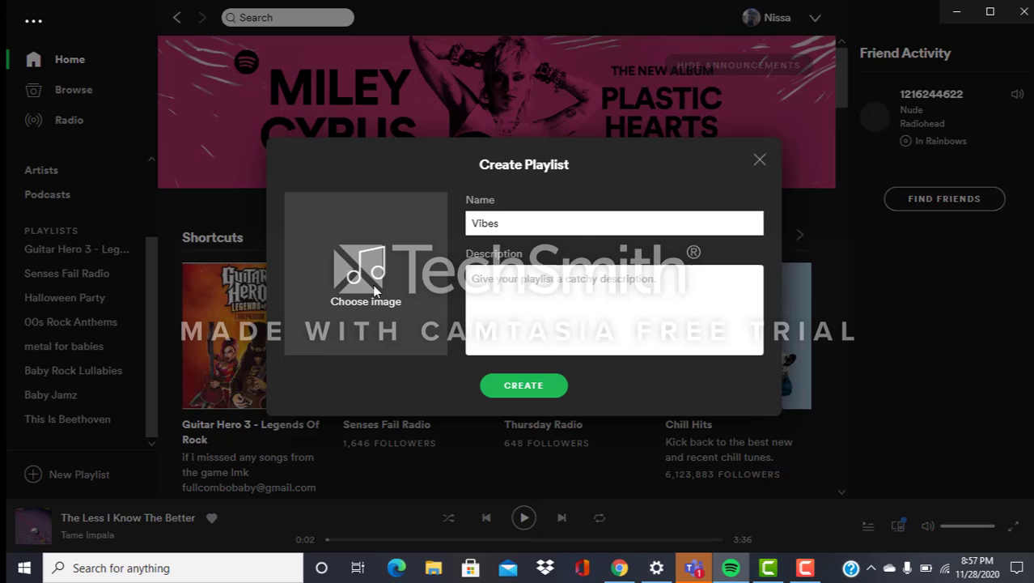
Step: Set the coconut water photo from the Desktop as the playlist cover
click(374, 292)
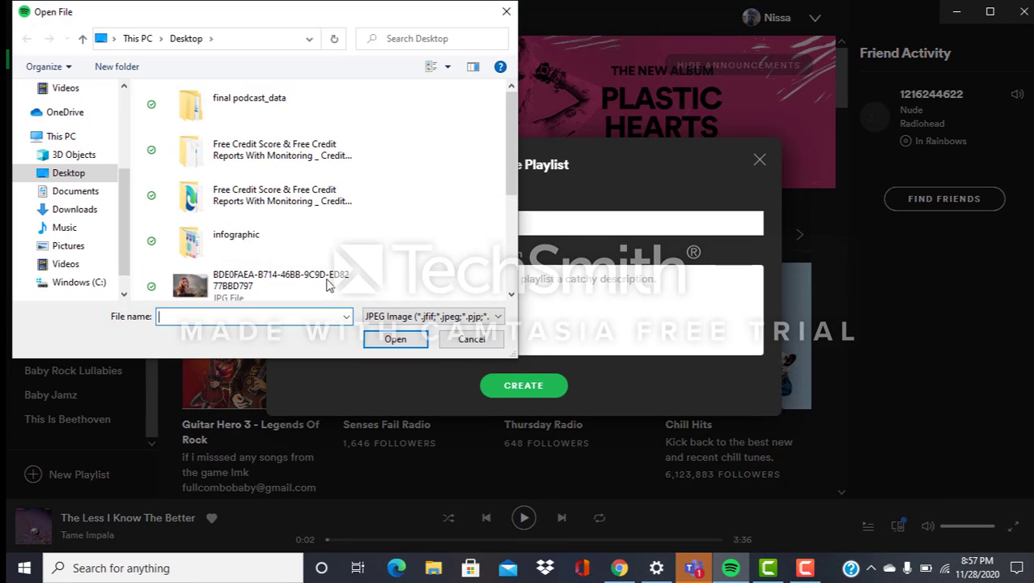
scroll(360, 182, down, 1)
scroll(360, 182, down, 2)
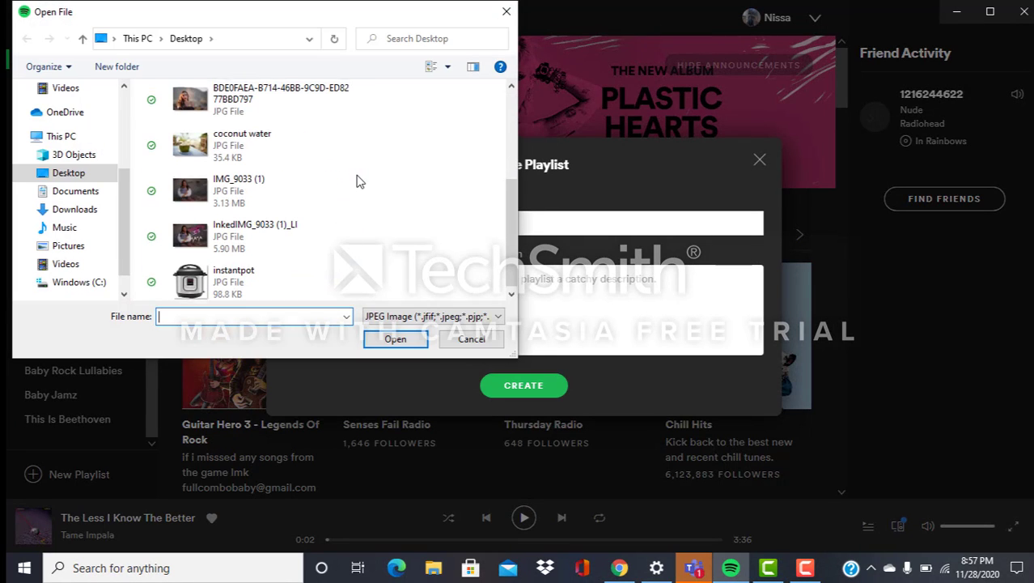
scroll(360, 183, up, 2)
click(220, 233)
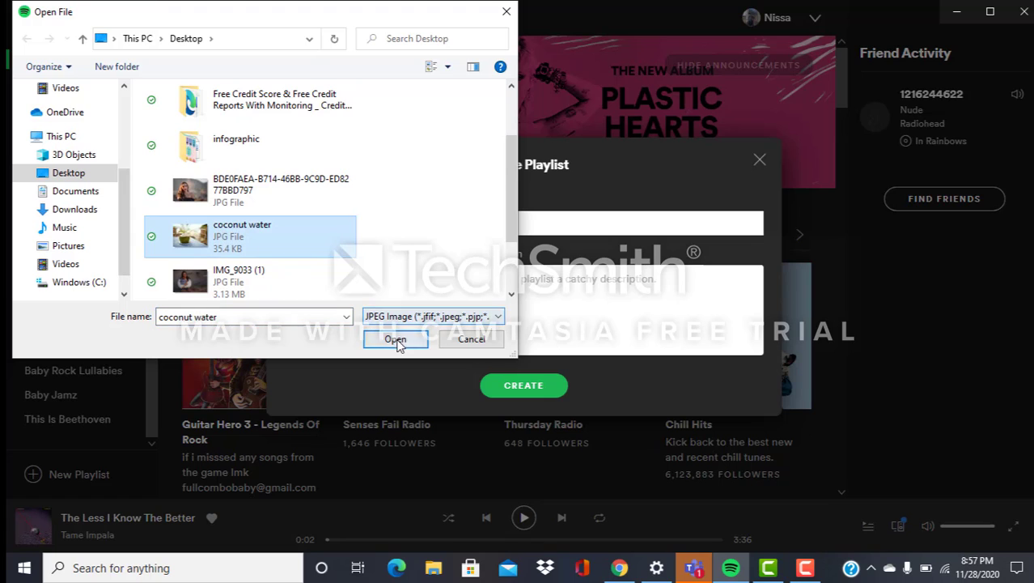
click(395, 338)
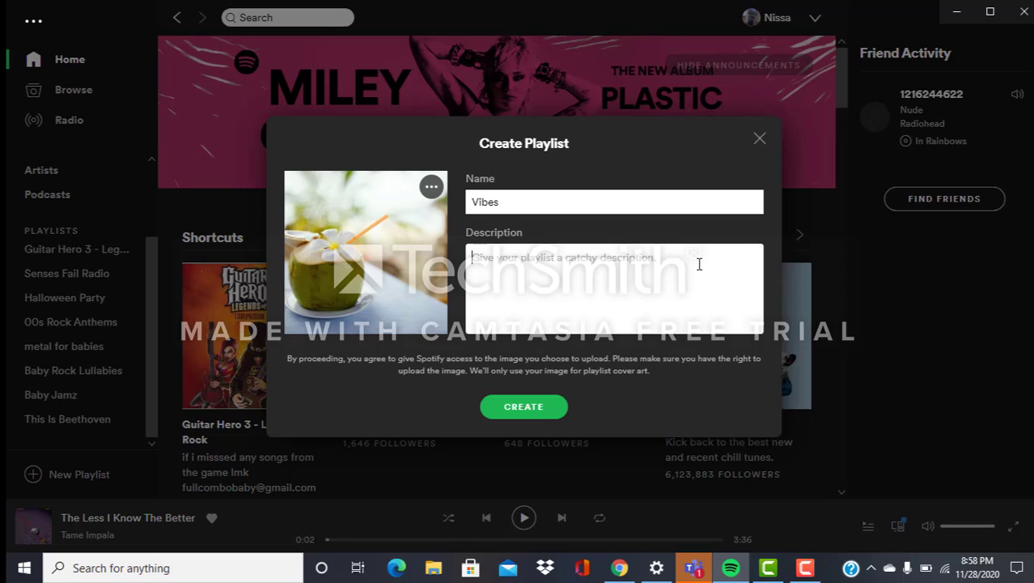
Step: Begin typing the description 'Music to listen to when you want to chill.'
text(Music to listen to when)
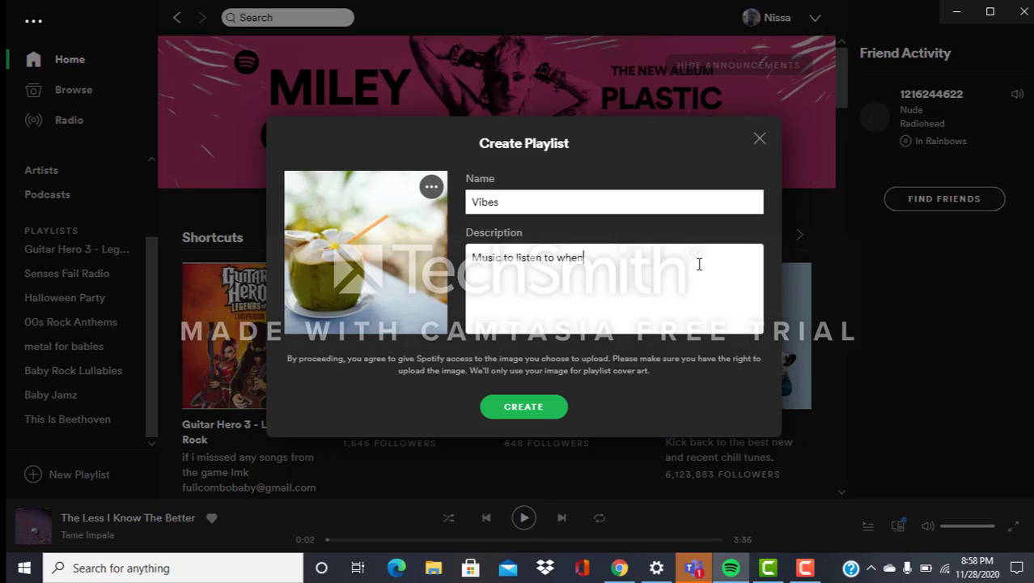
text(you)
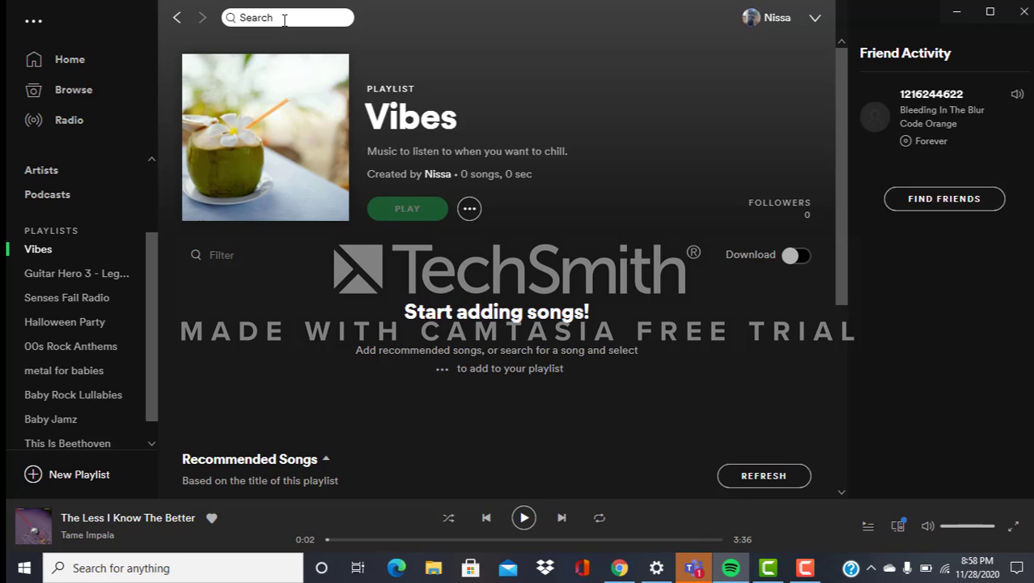
Step: Search for 'tame imp' and open the Tame Impala artist page
click(284, 18)
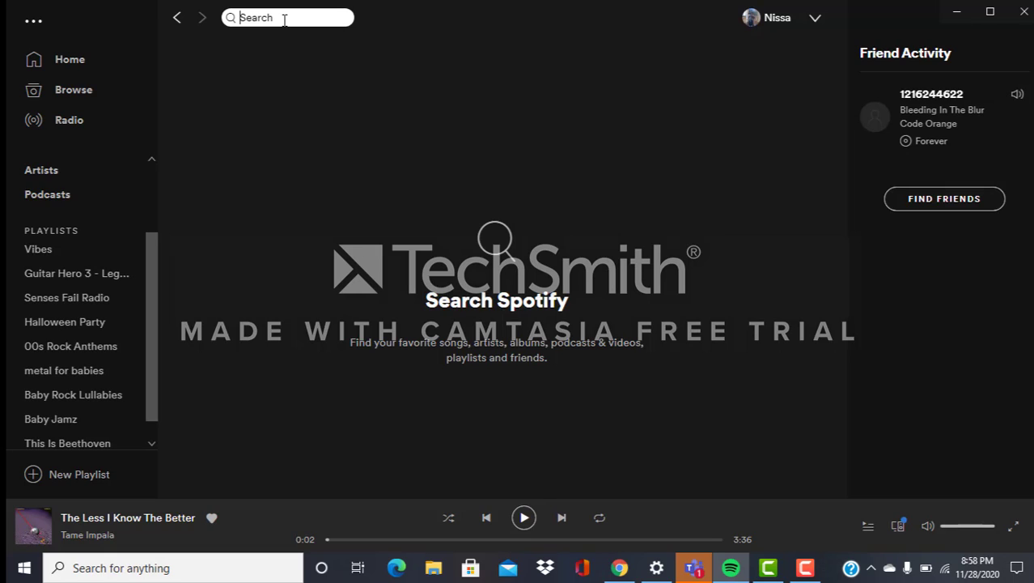
text(tame )
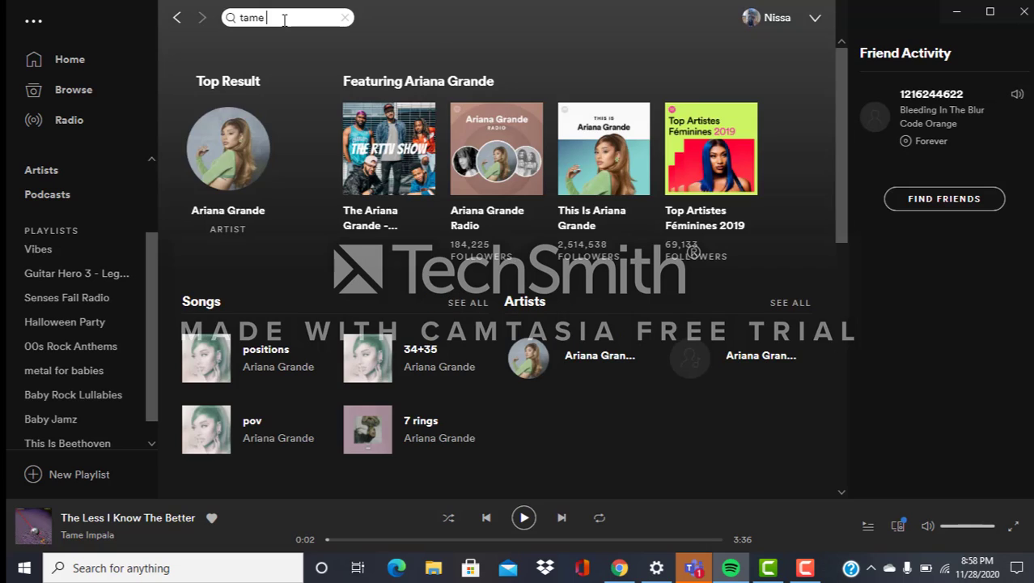
text(imp)
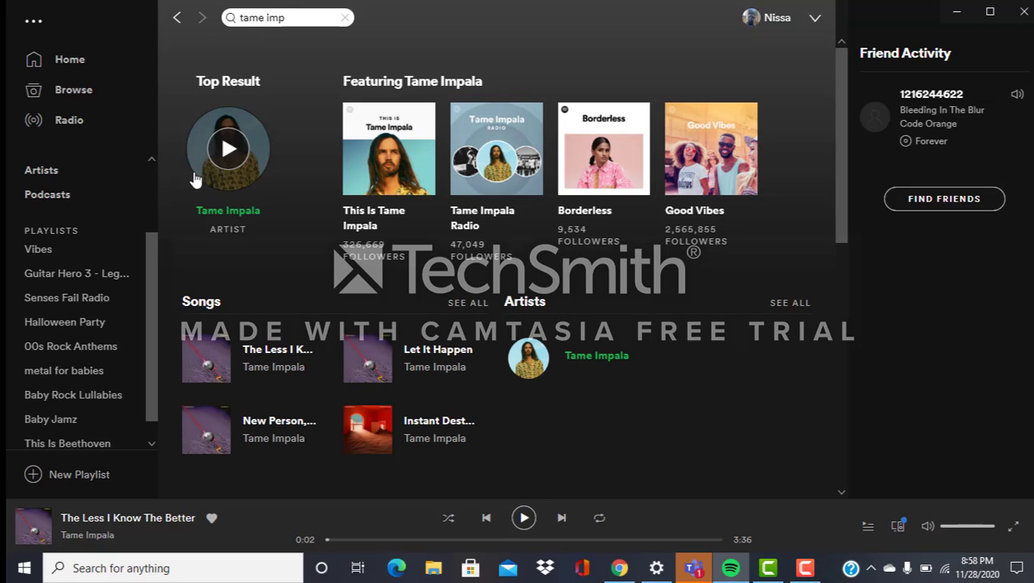
click(221, 215)
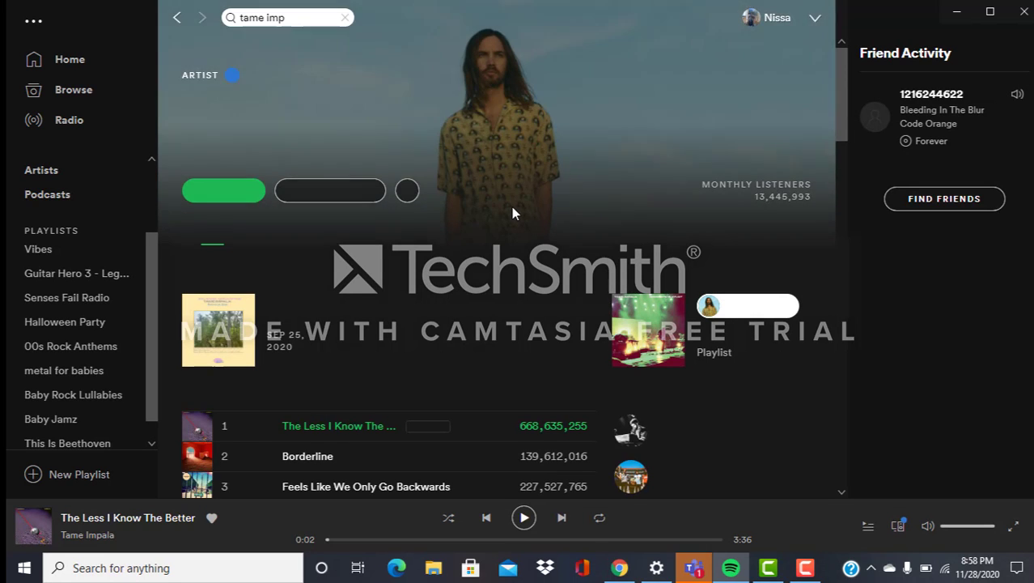
Step: Add the song Instant Destiny to the Vibes playlist
scroll(512, 213, down, 3)
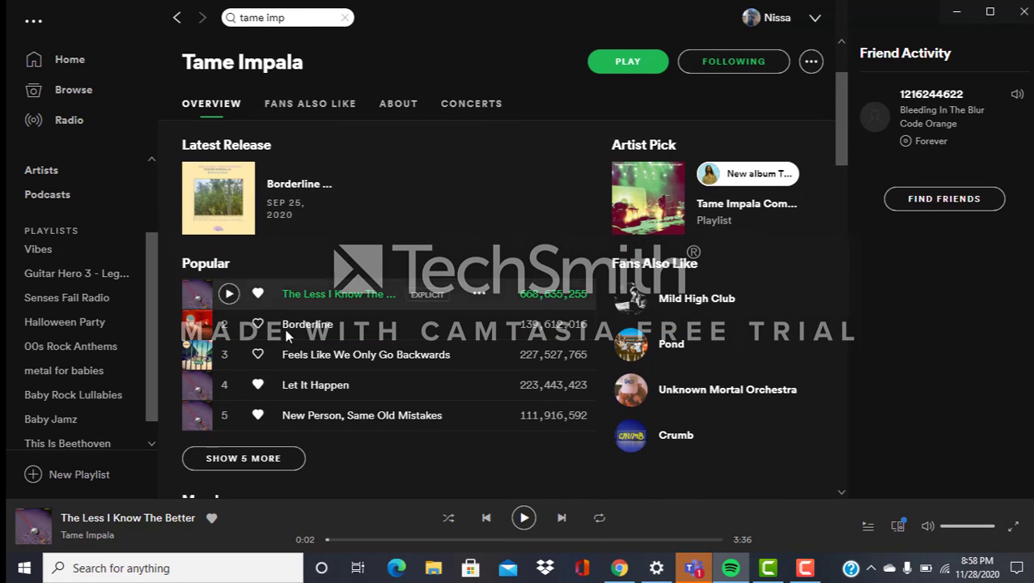
scroll(387, 263, down, 5)
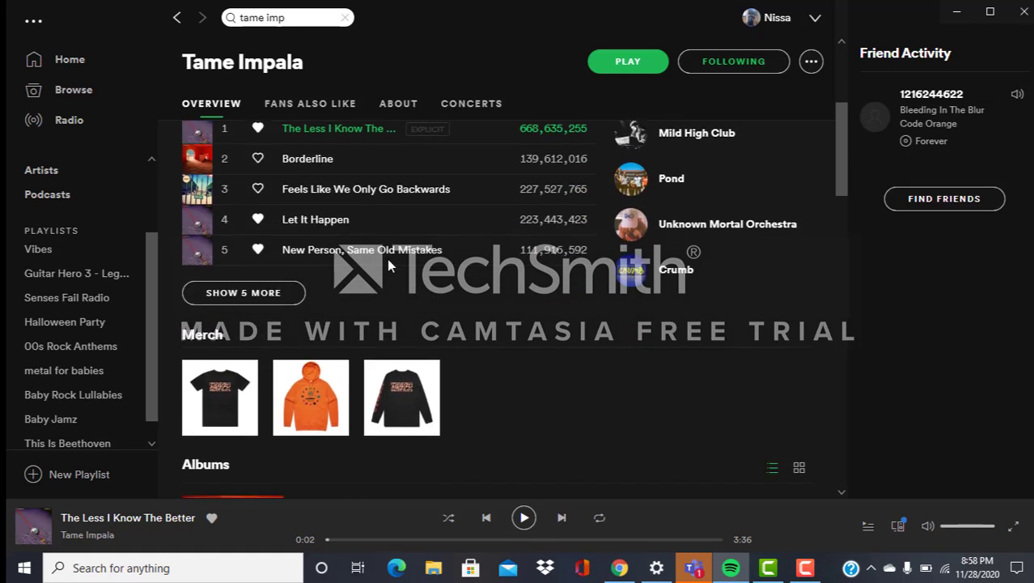
scroll(387, 263, down, 10)
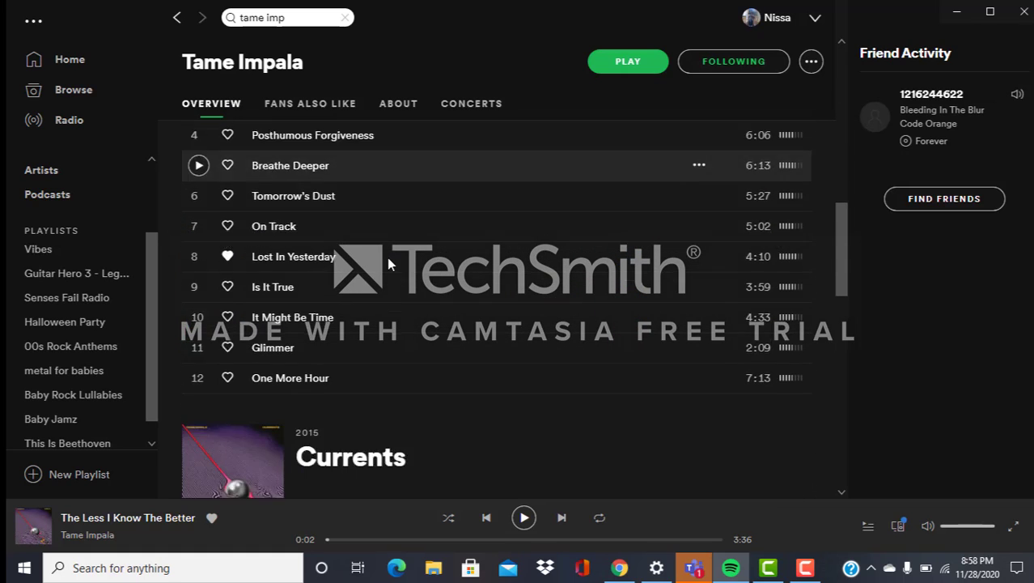
scroll(387, 264, up, 10)
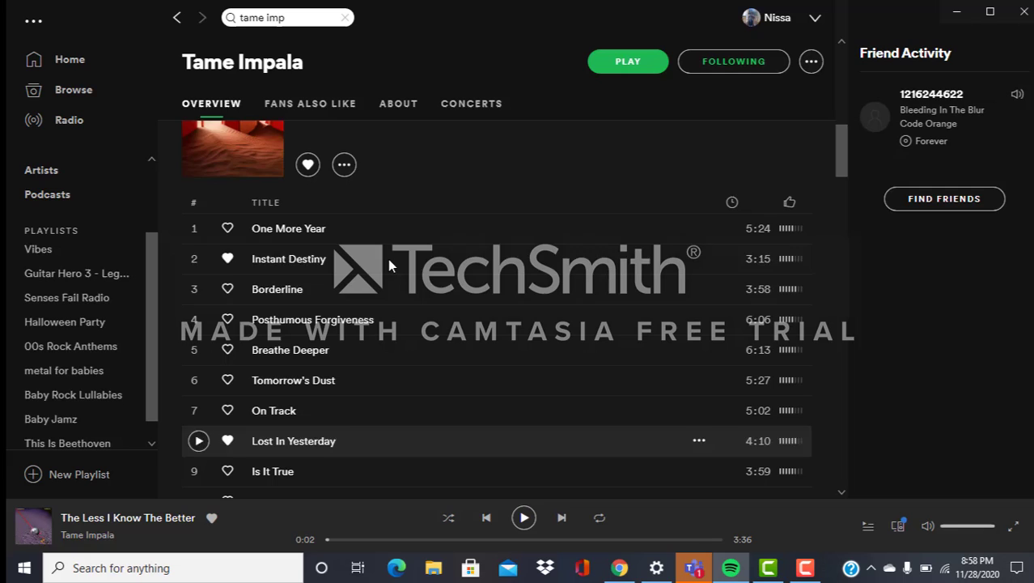
scroll(387, 266, down, 2)
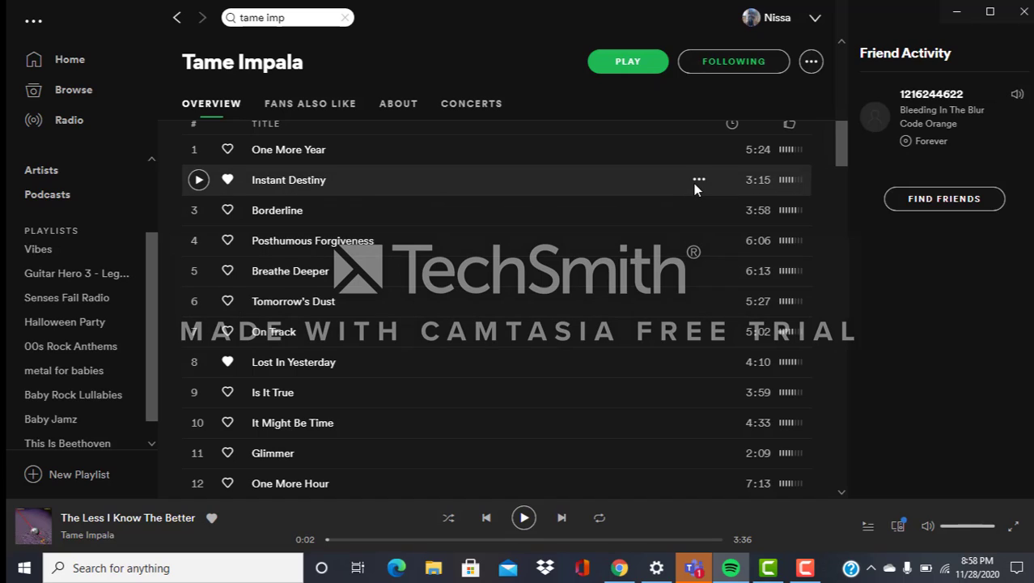
click(698, 181)
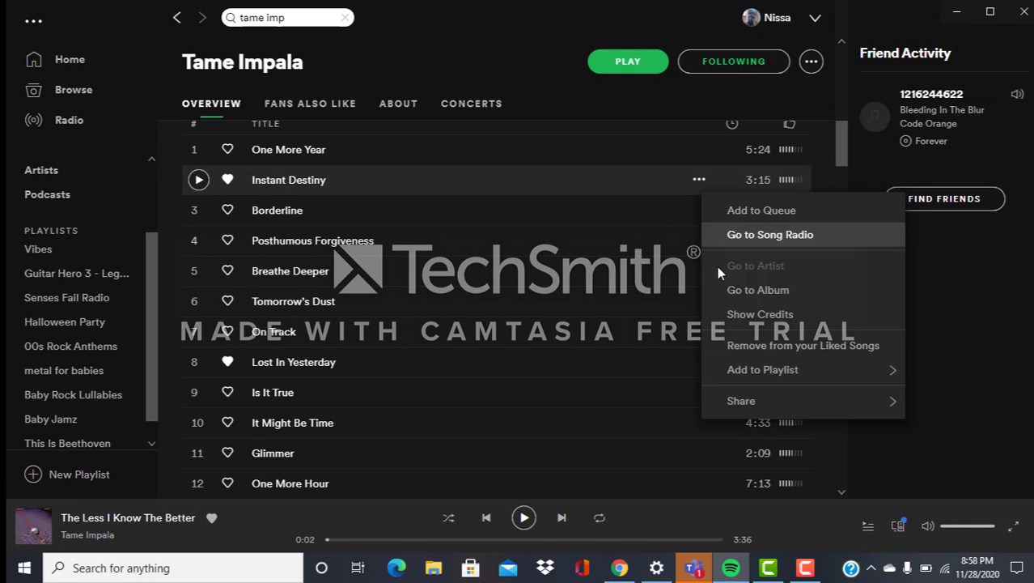
mouse_move(758, 370)
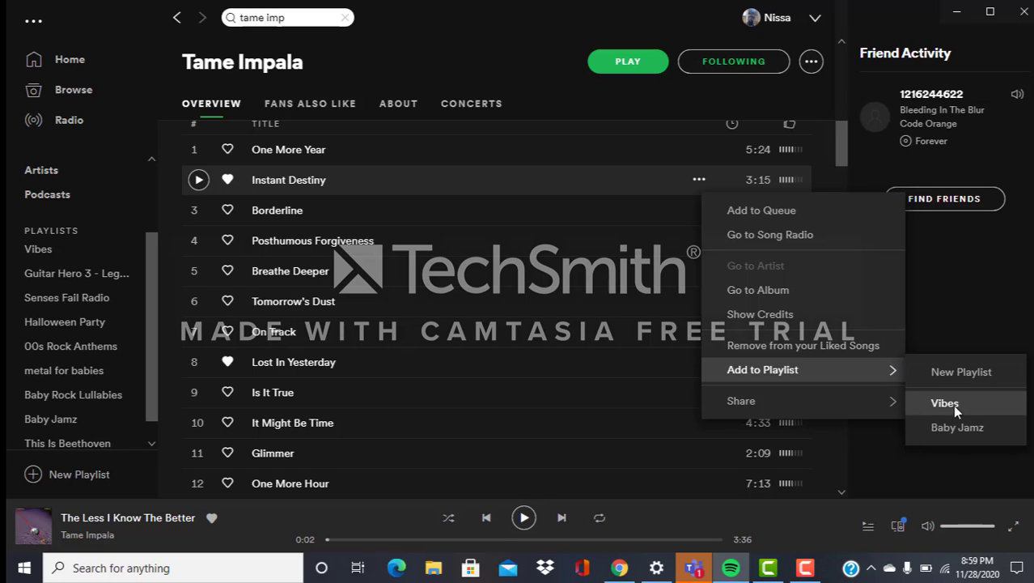
click(953, 405)
scroll(589, 275, up, 3)
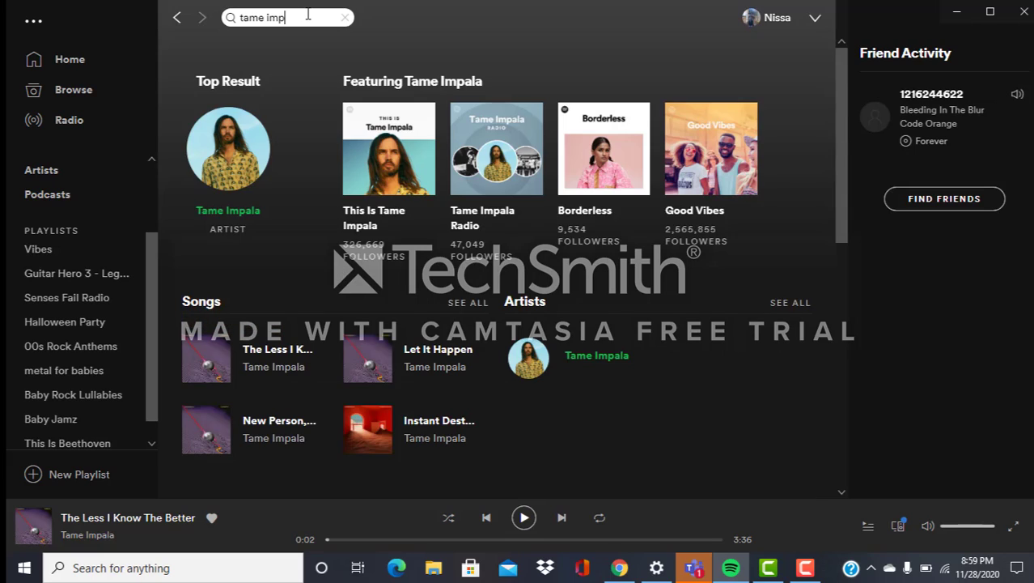
Step: Replace the search with 'ariana gran' and open Ariana Grande's artist page
key(BackSpace)
key(BackSpace)
key(BackSpace)
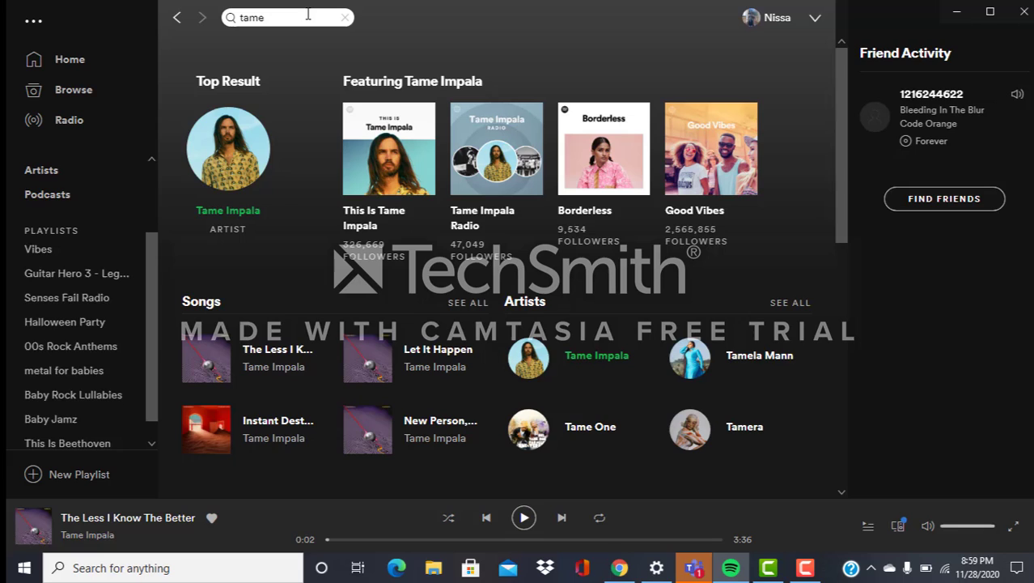
key(BackSpace)
key(BackSpace)
key(BackSpace)
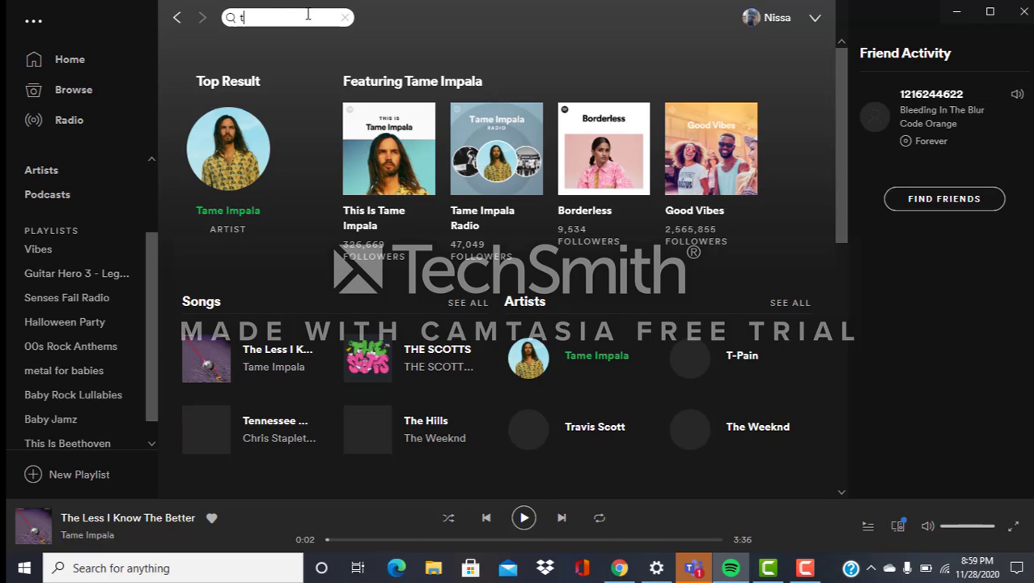
text(ariana )
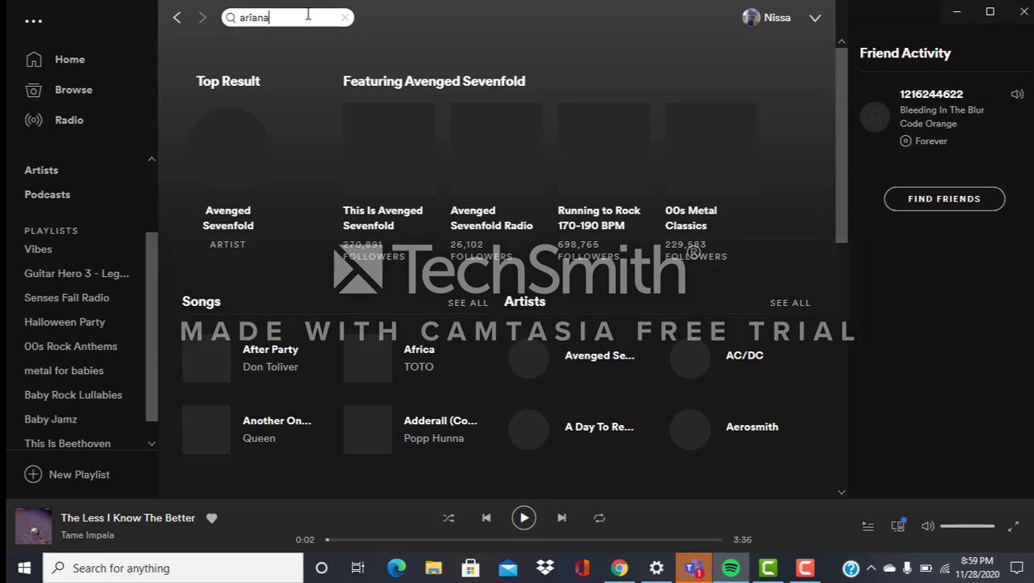
text(gran)
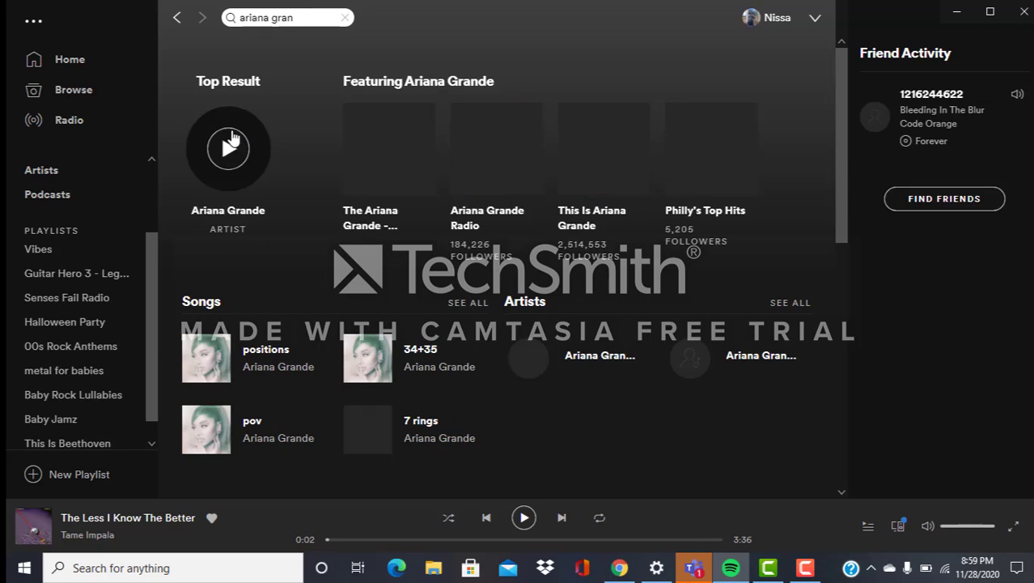
click(228, 211)
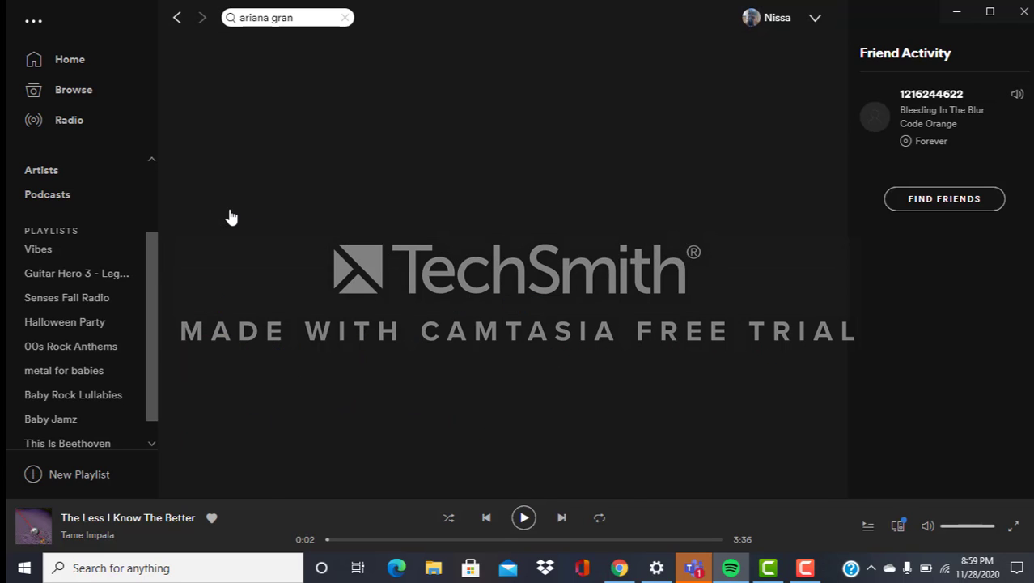
Step: Add the song positions to the Vibes playlist
scroll(467, 317, down, 3)
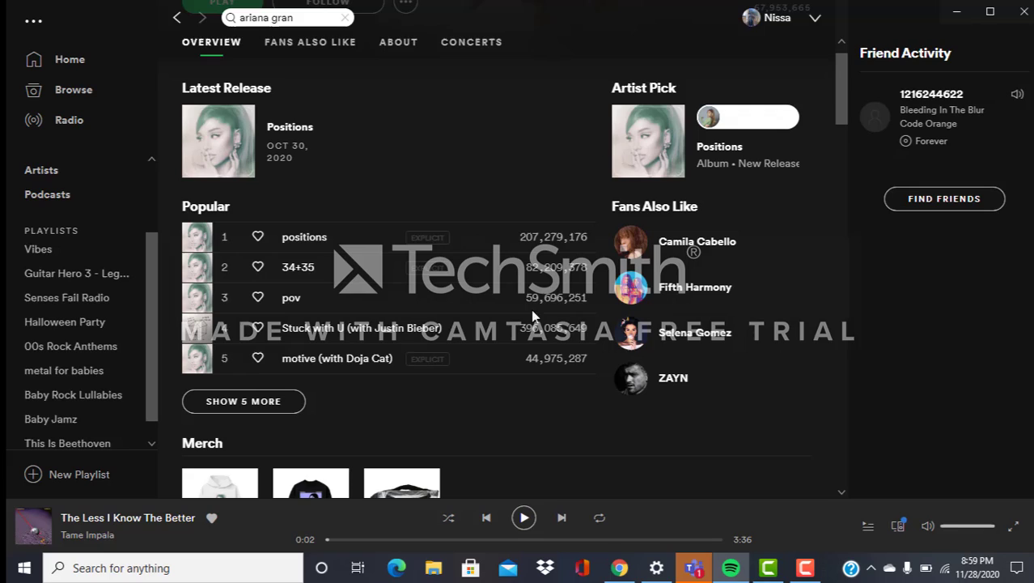
click(479, 237)
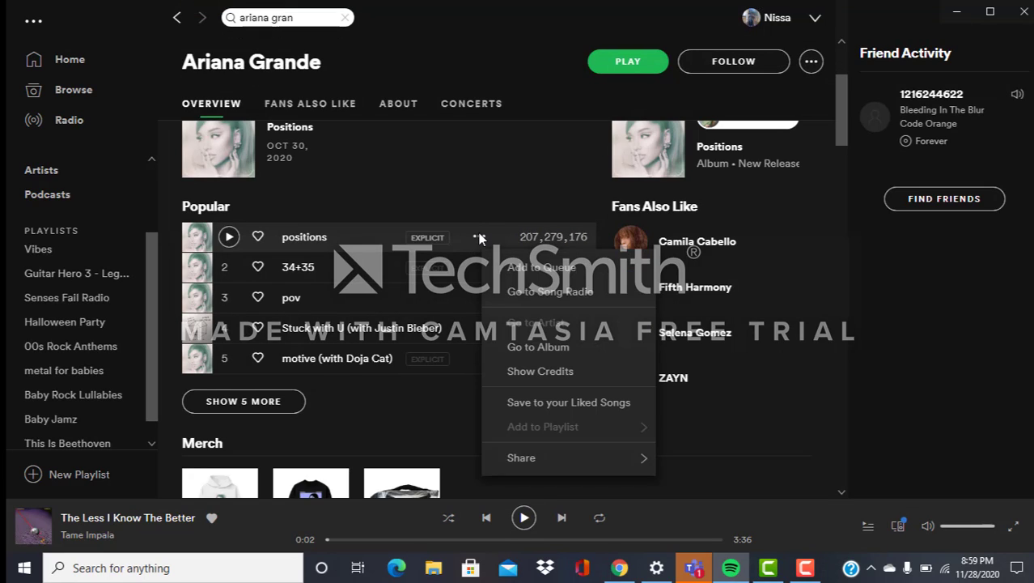
mouse_move(548, 438)
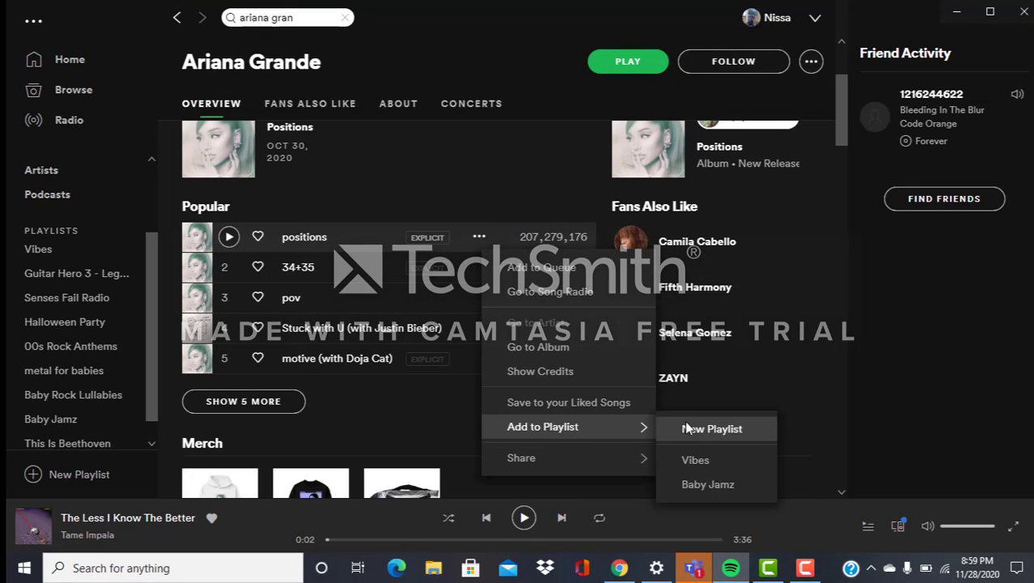
click(699, 458)
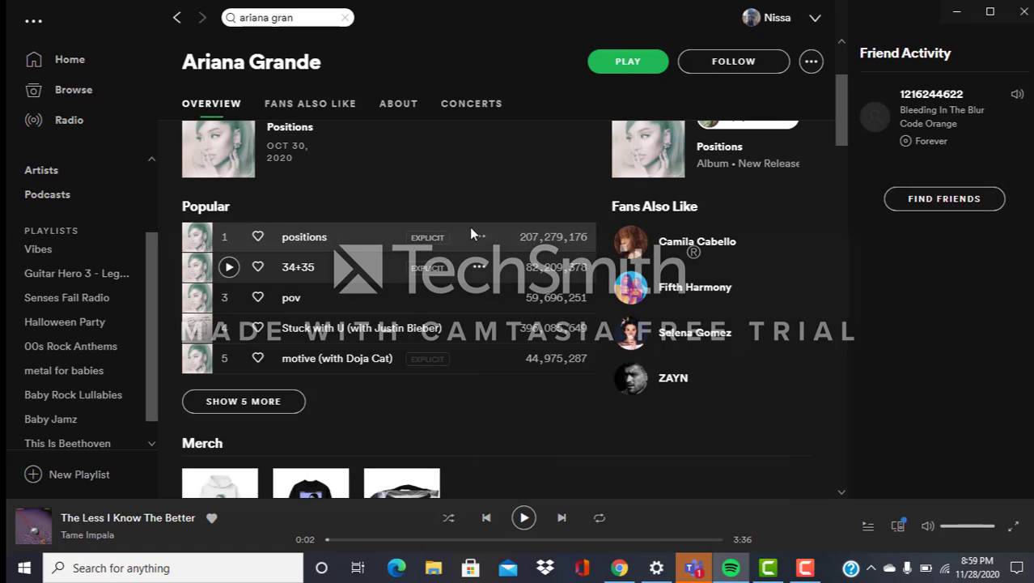
scroll(471, 233, up, 5)
click(299, 17)
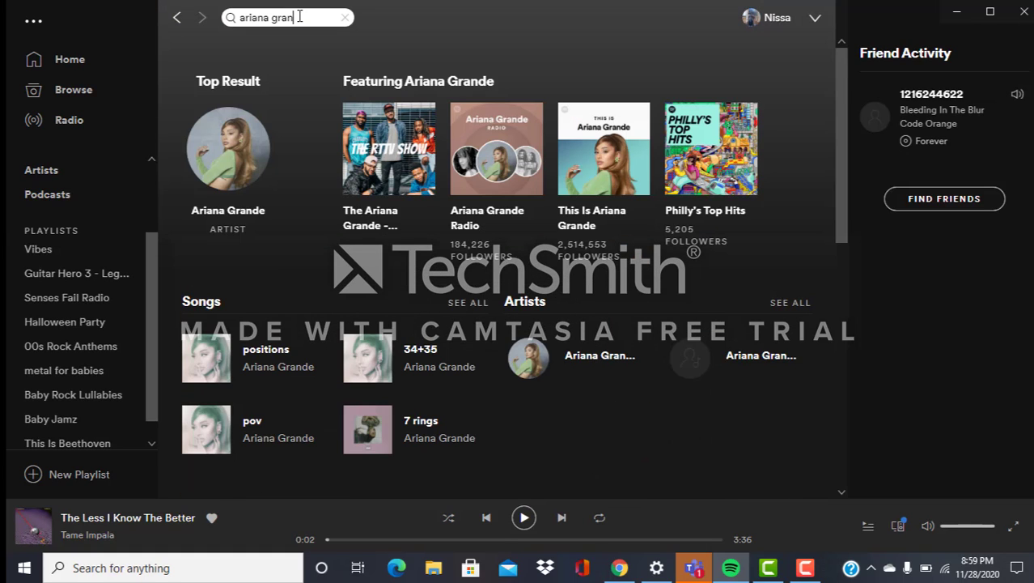
Step: Search 'clairo', open Clairo's artist page, and add Sofia to Vibes
key(BackSpace)
key(BackSpace)
key(BackSpace)
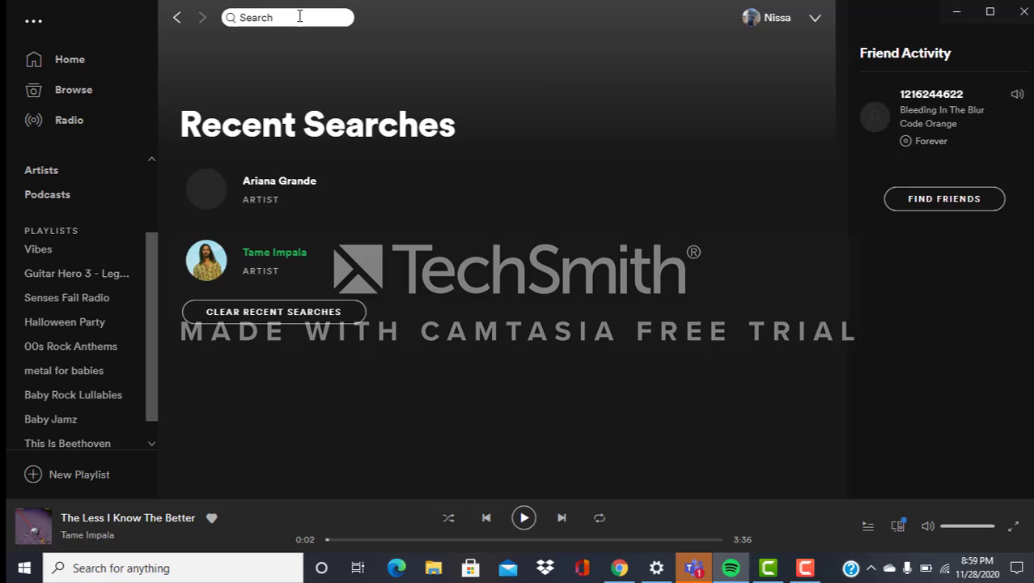
text(clairo)
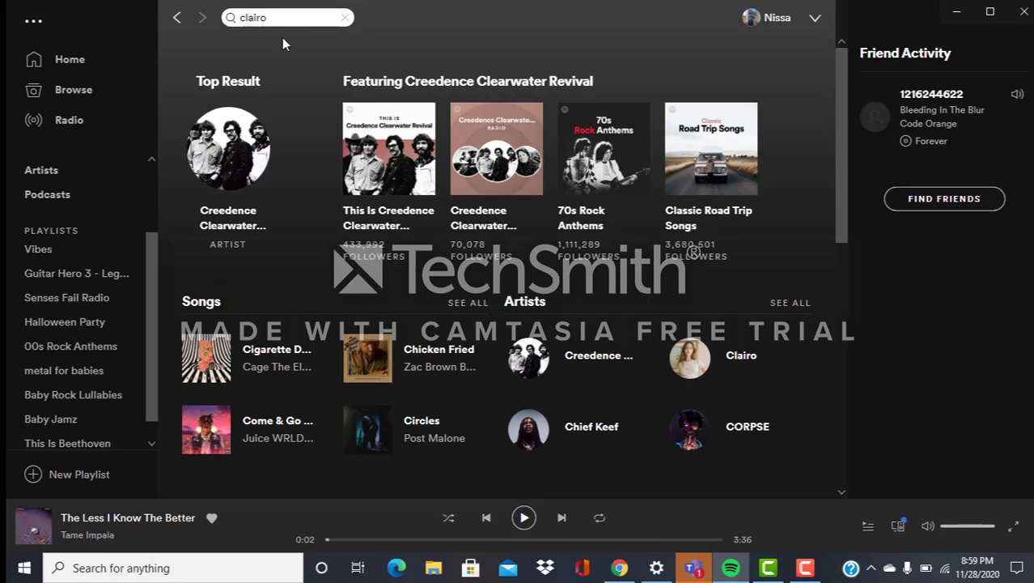
click(233, 216)
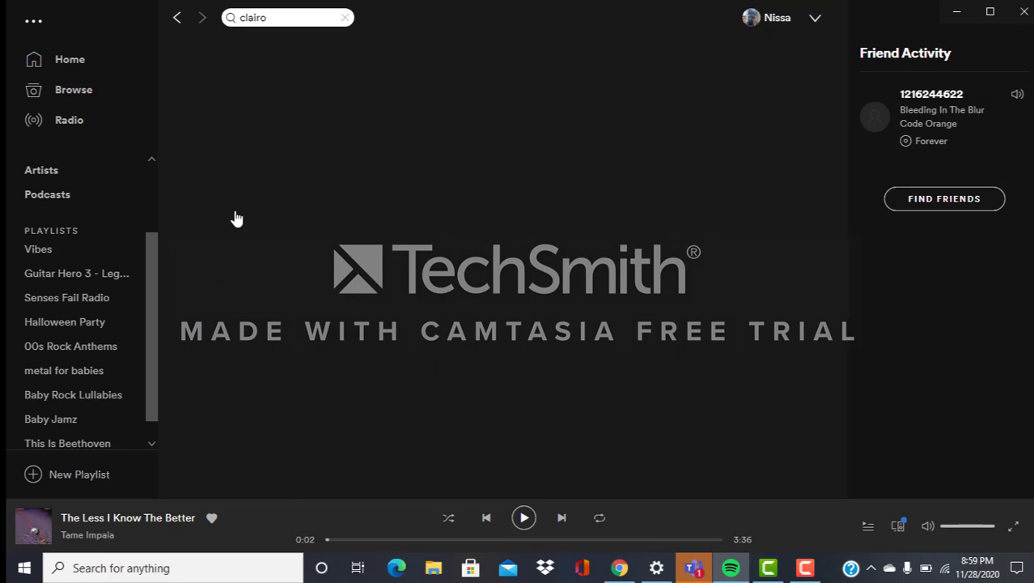
scroll(545, 221, down, 2)
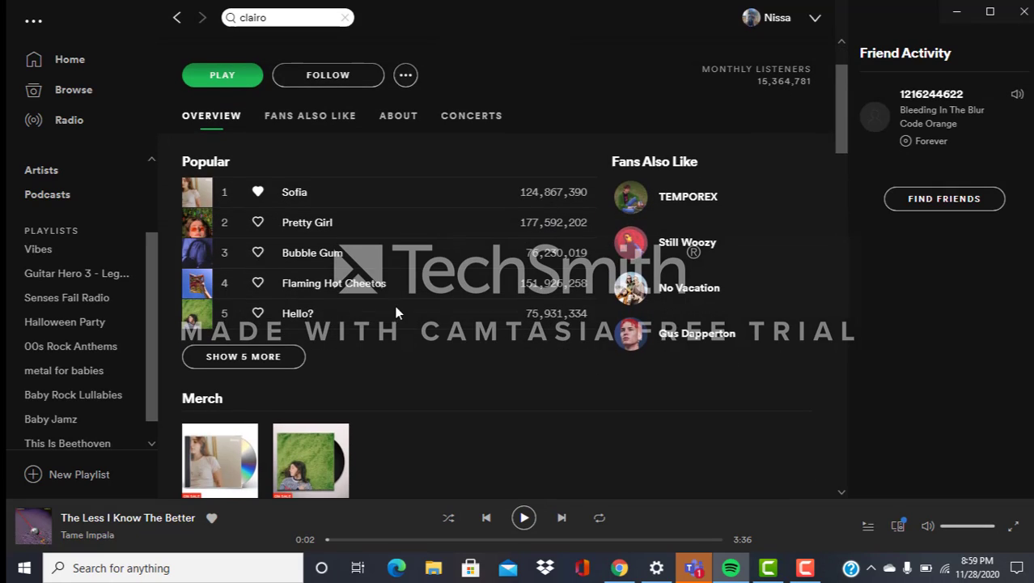
click(480, 192)
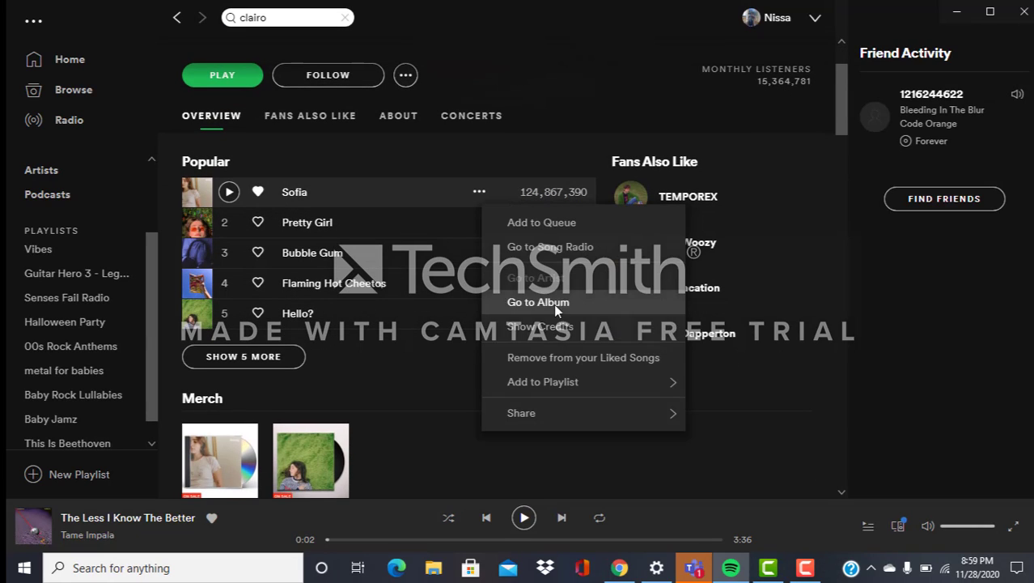
mouse_move(634, 369)
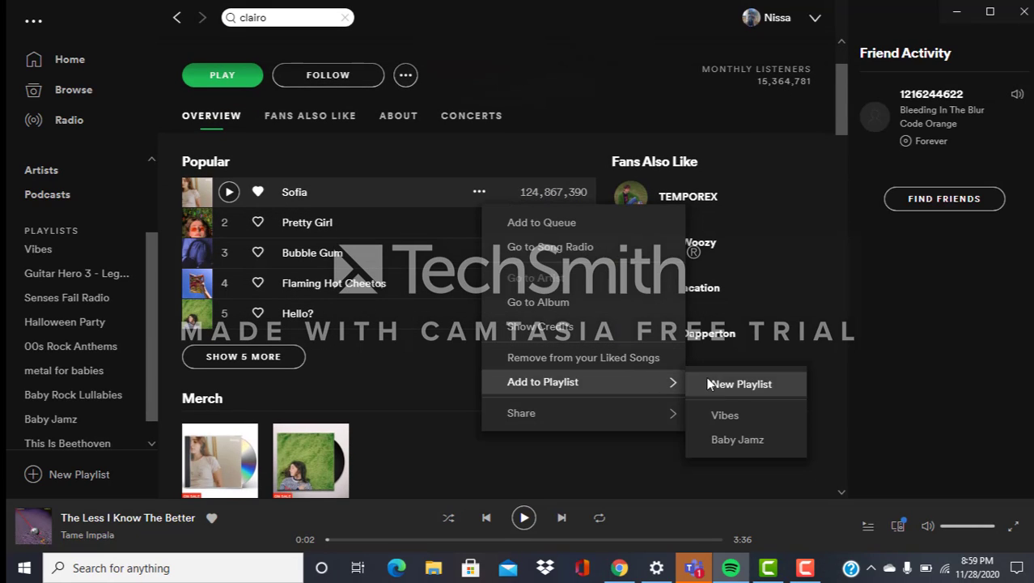
click(731, 417)
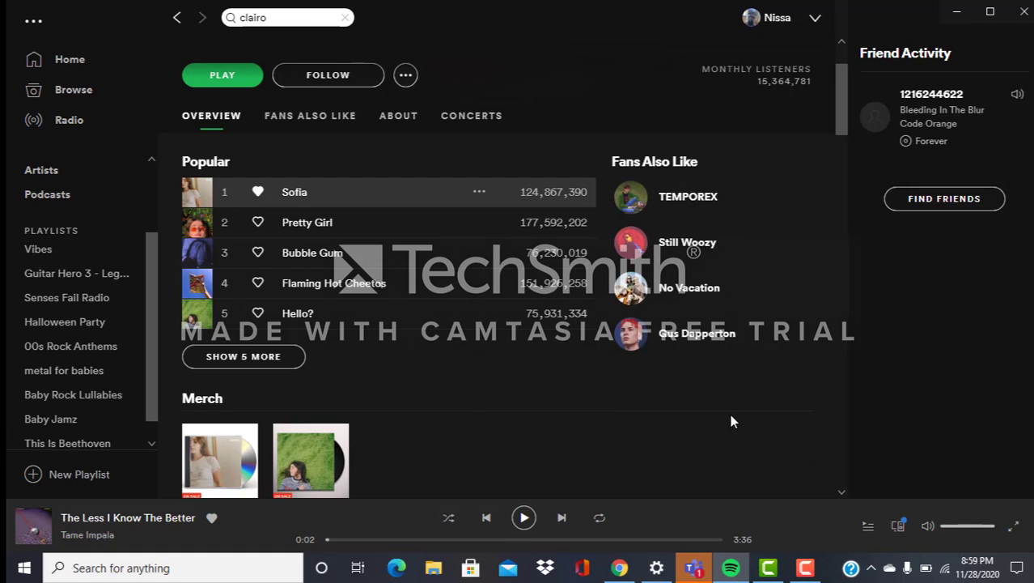
scroll(523, 193, up, 2)
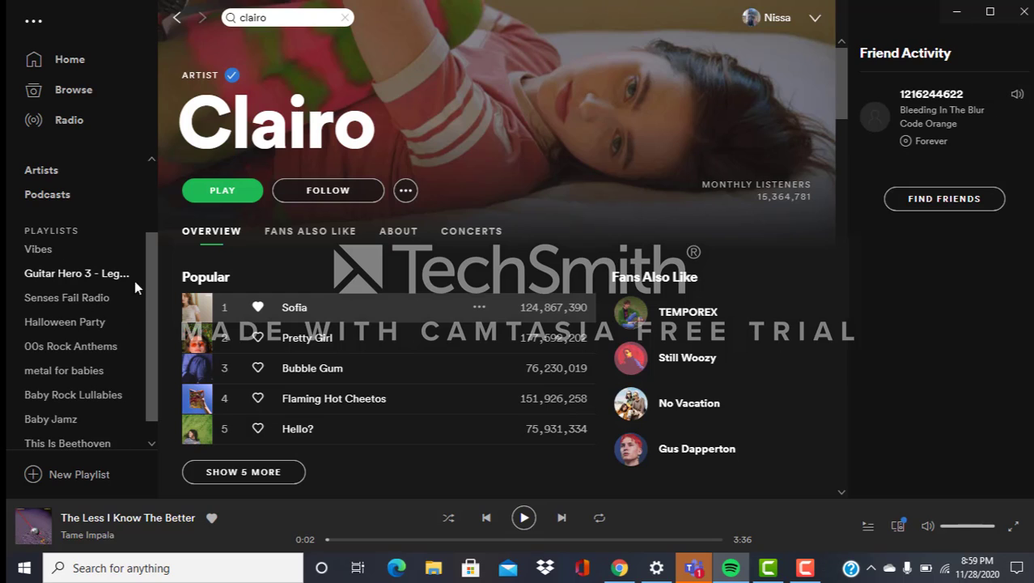
scroll(146, 334, down, 1)
mouse_move(146, 281)
mouse_down()
mouse_move(150, 255)
mouse_move(141, 324)
mouse_up()
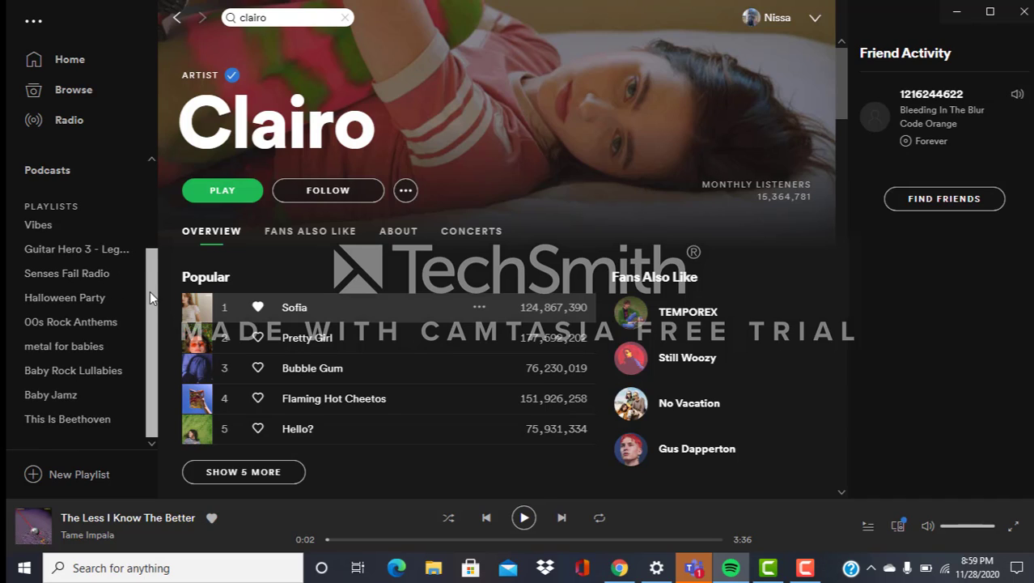
drag(150, 290, 150, 280)
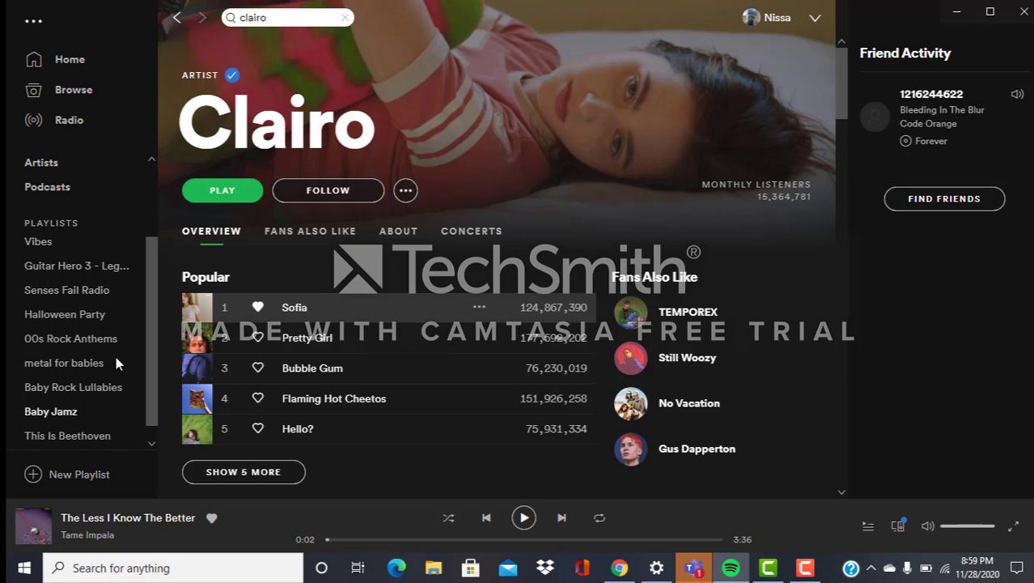
Step: Open the Vibes playlist from the sidebar and show its options menu
click(41, 242)
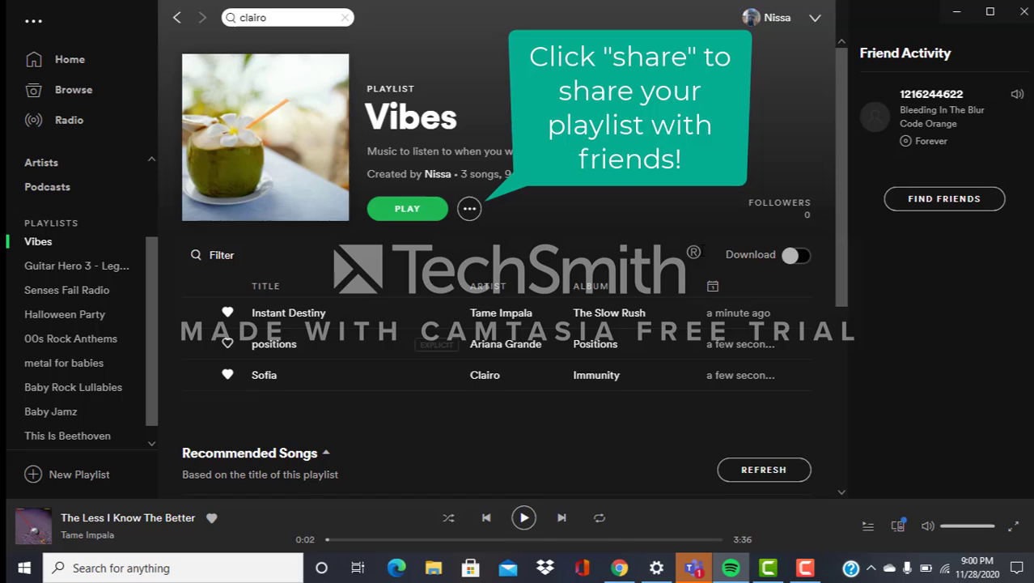
click(470, 214)
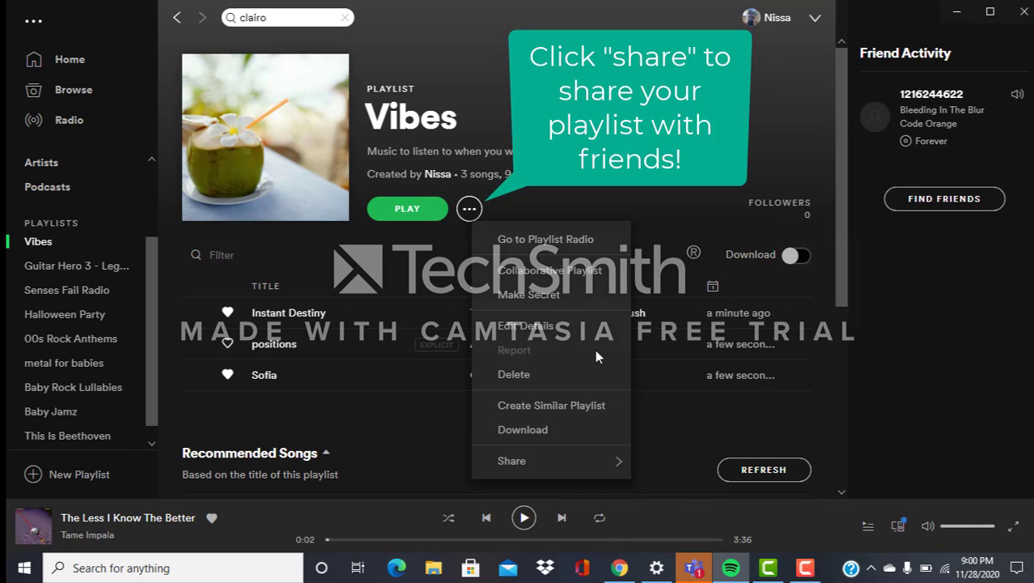